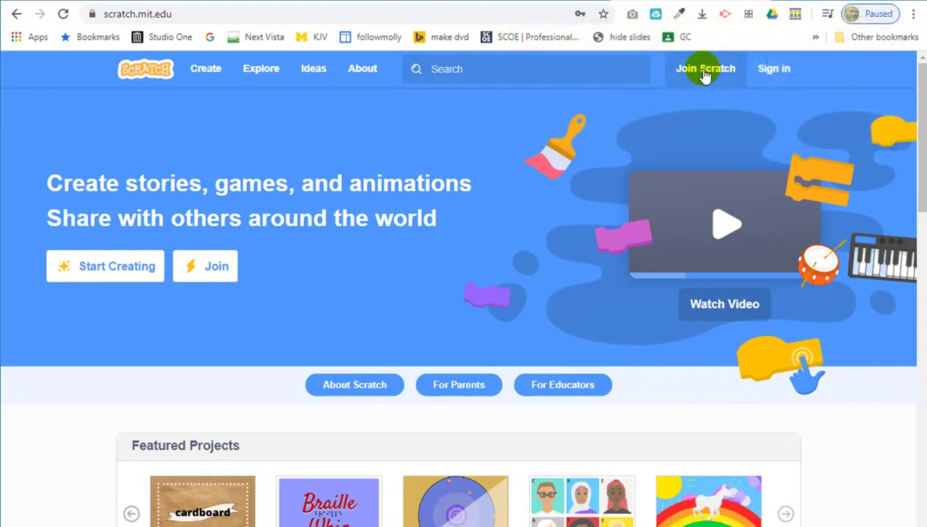
Start a Scratch sign-up with a numeric username and an eight-character hidden password entered twice.
left_click(704, 76)
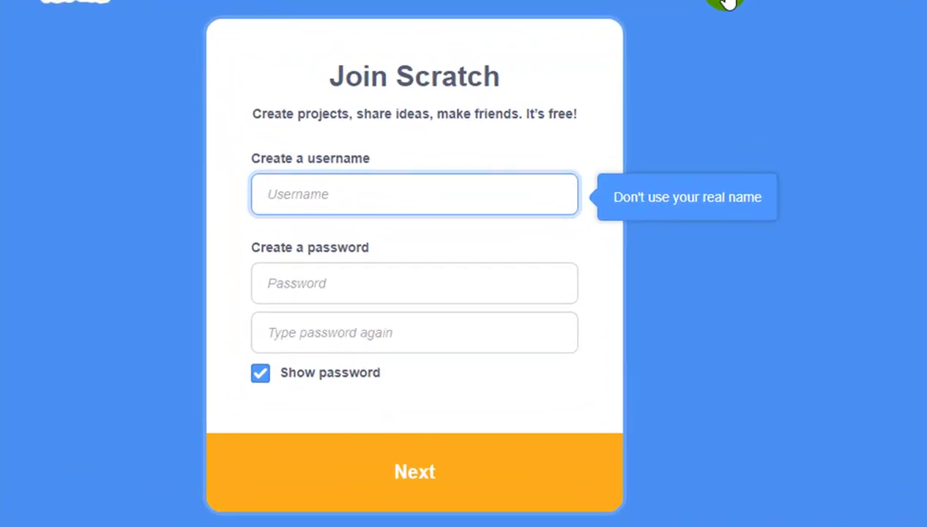
type("999")
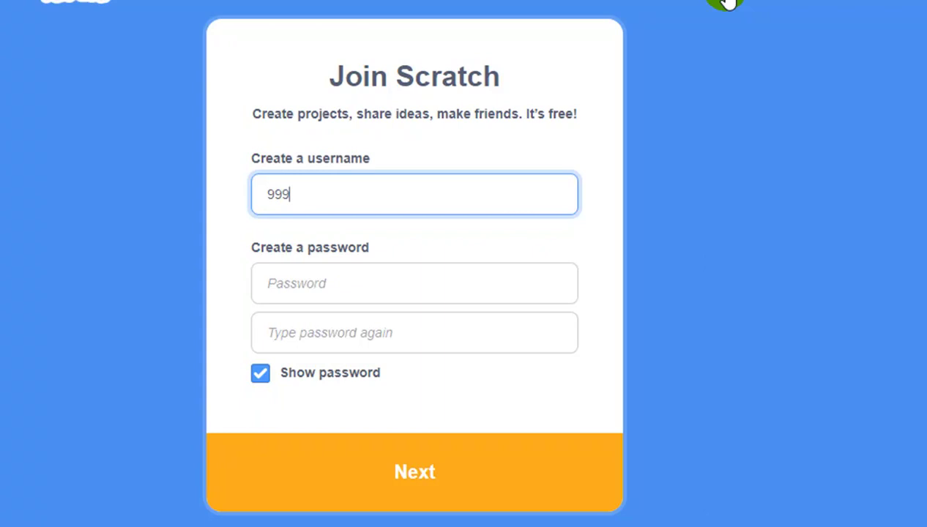
type("97681")
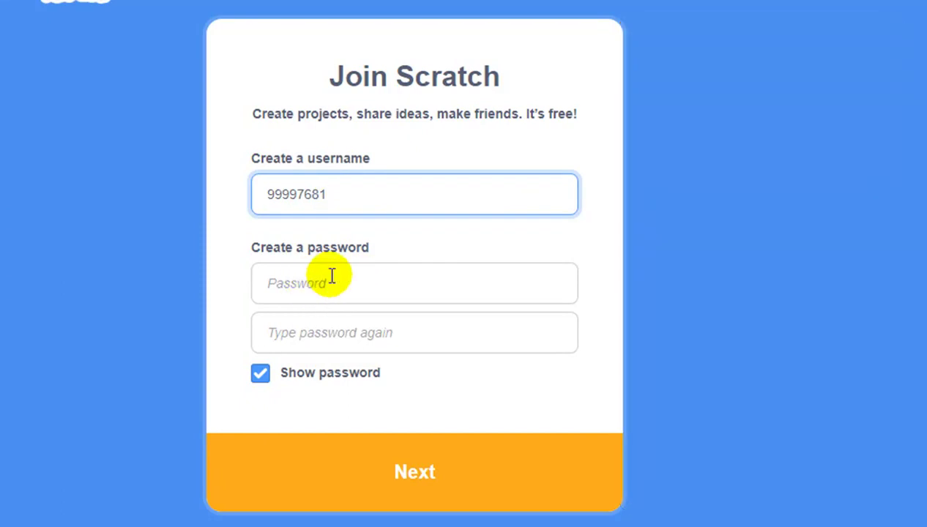
left_click(260, 377)
left_click(282, 290)
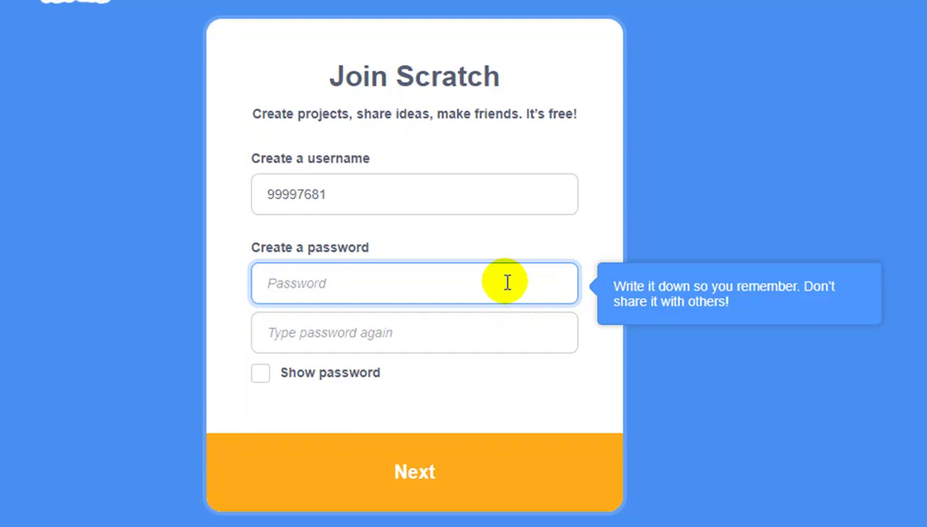
type("••")
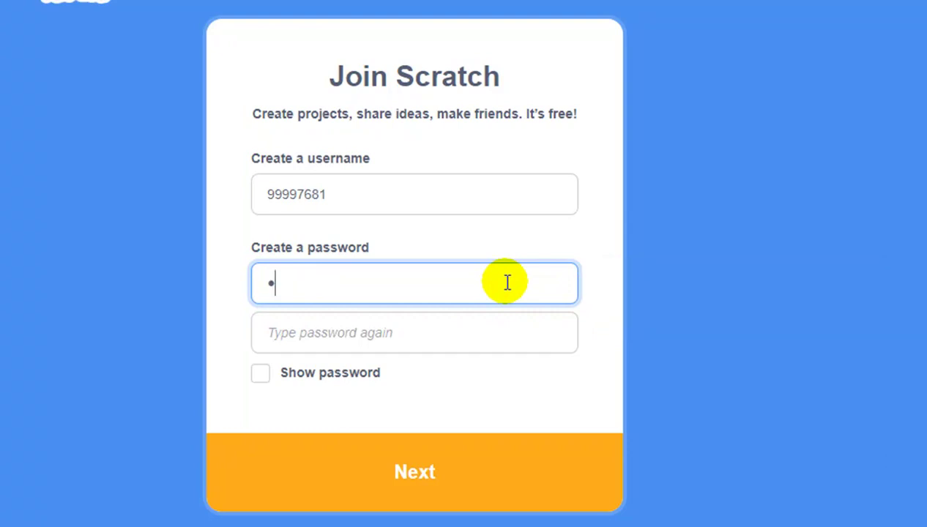
type("••••••")
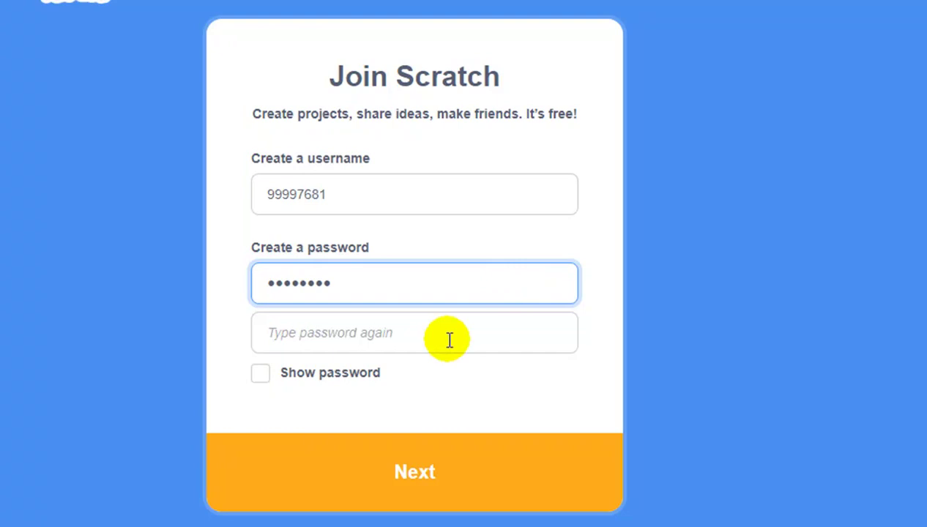
left_click(364, 337)
type("•")
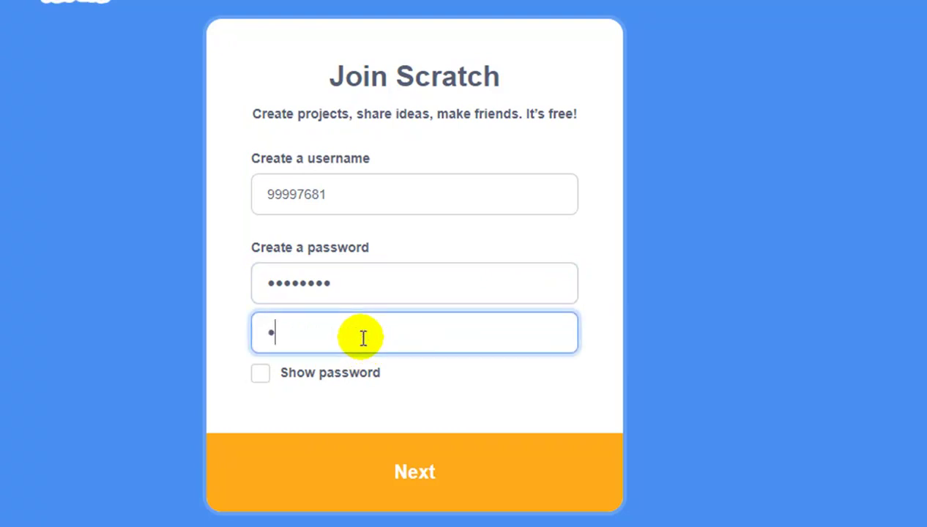
type("•••••••")
Choose United States of America as the country.
left_click(431, 476)
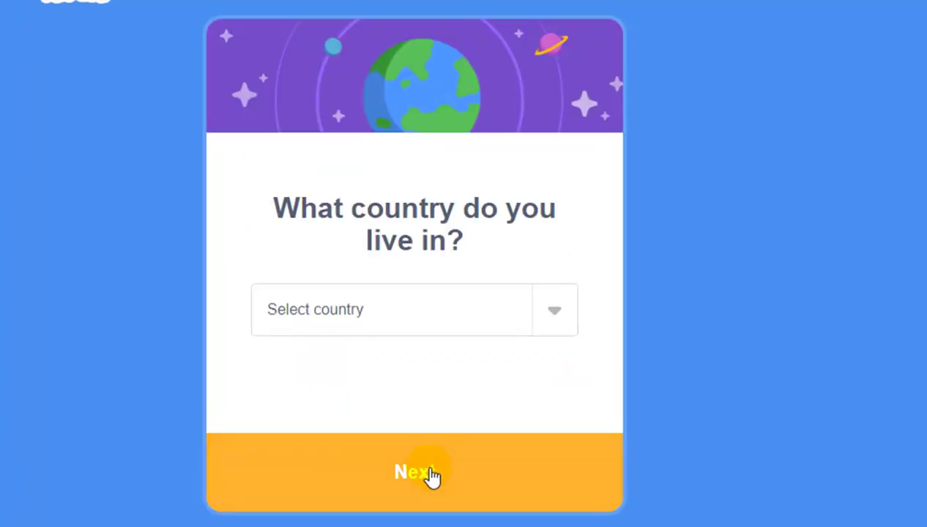
left_click(554, 310)
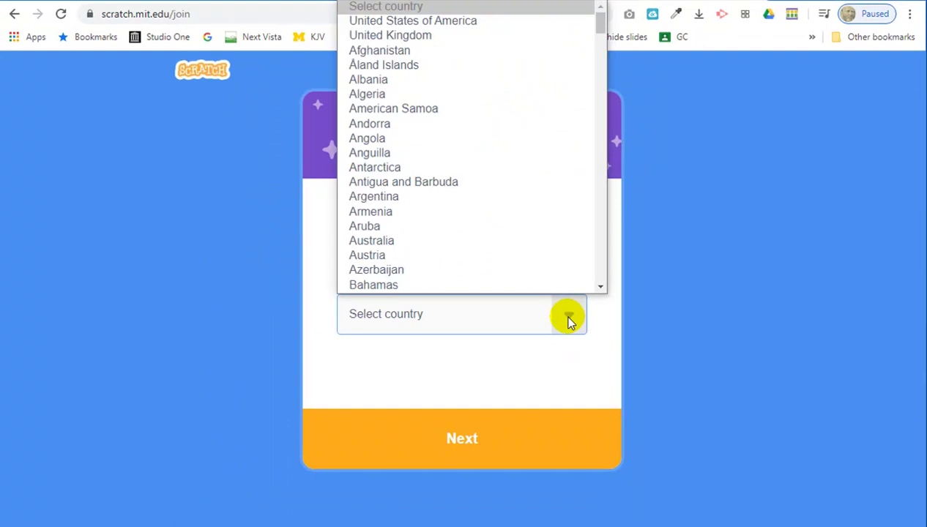
scroll(446, 75, "down", 1)
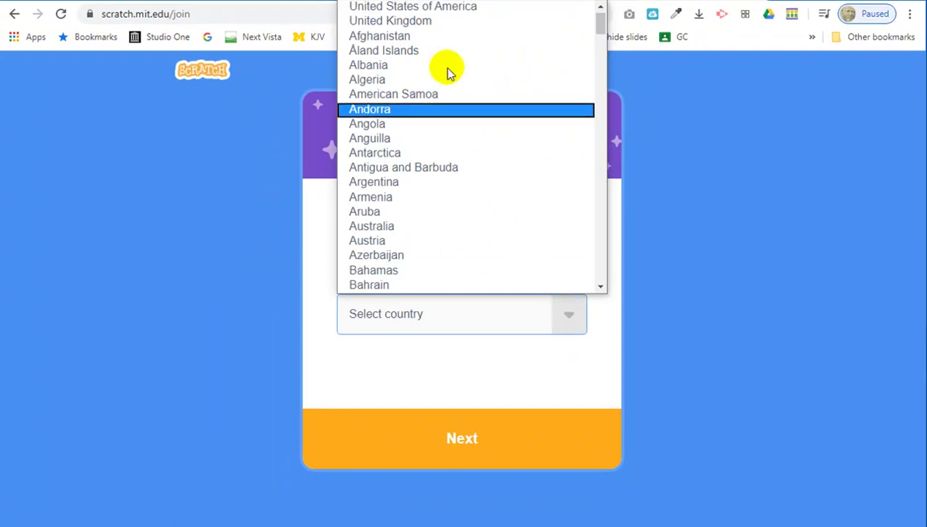
left_click(442, 9)
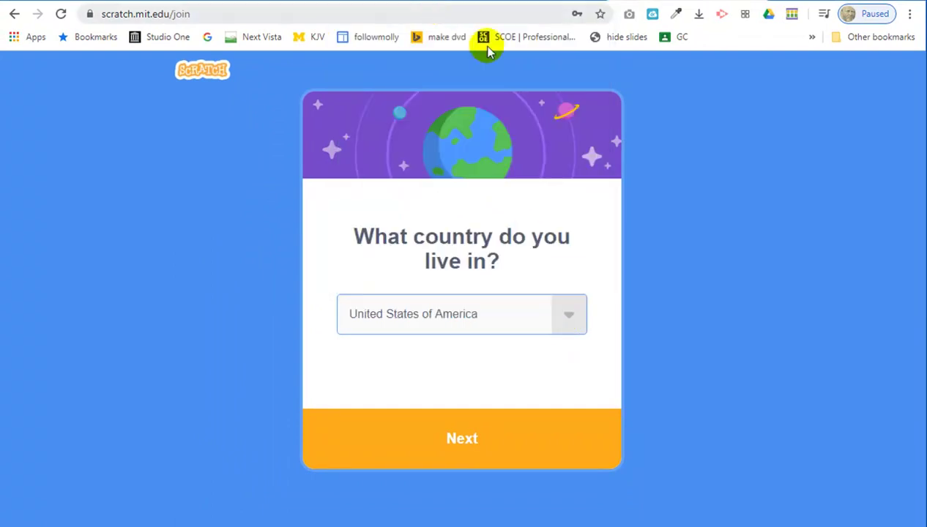
Set the birth date to January 2010 and the gender to Male.
left_click(477, 439)
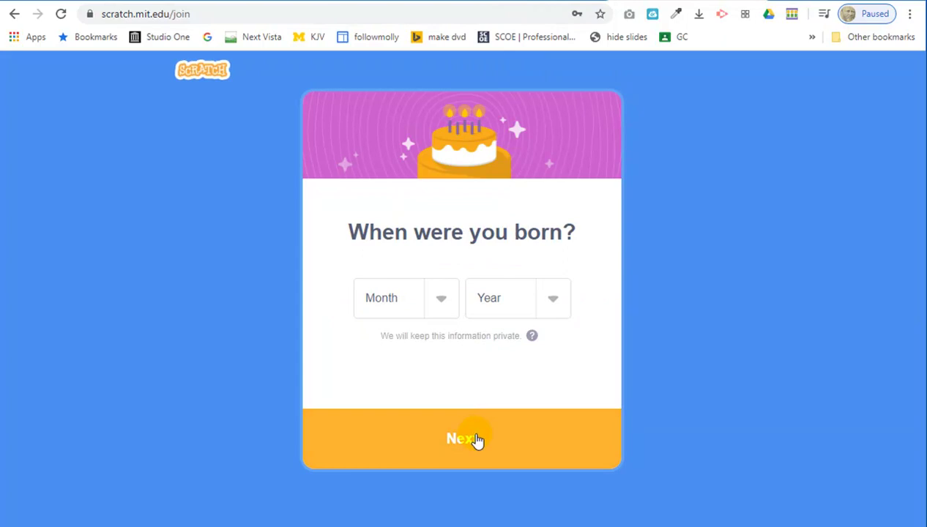
left_click(442, 302)
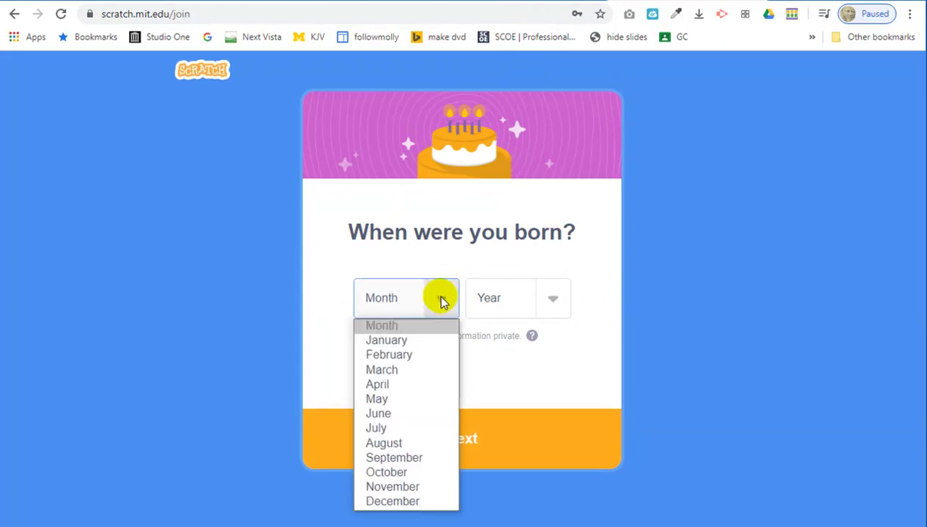
left_click(415, 341)
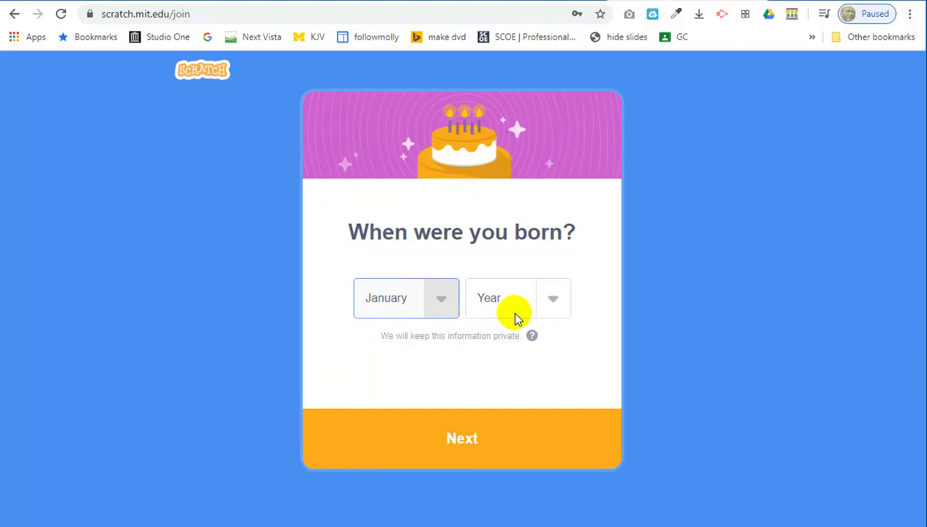
left_click(551, 300)
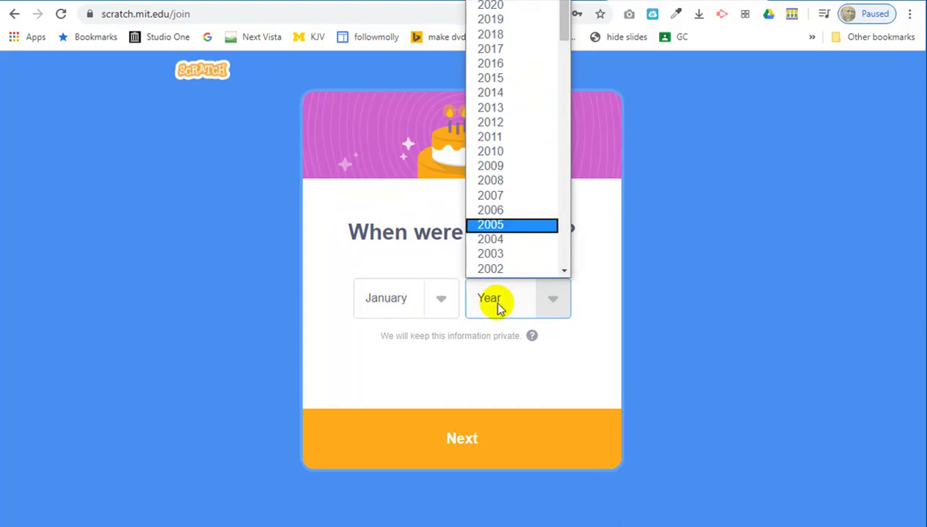
left_click(490, 152)
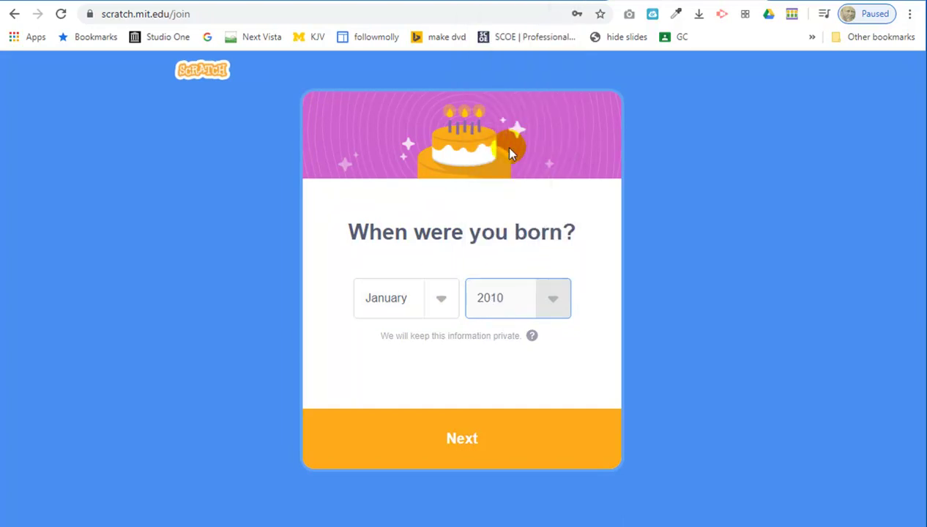
left_click(462, 441)
left_click(356, 239)
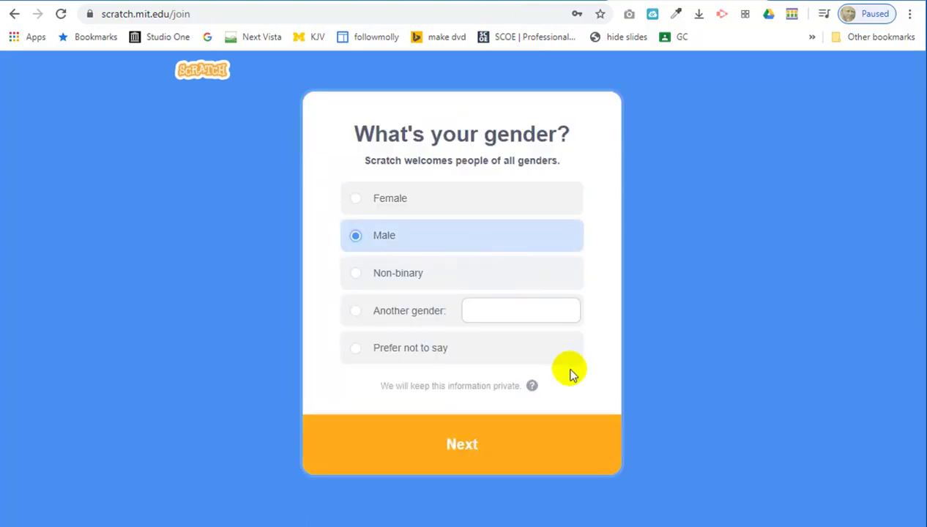
Advance to the email step and fill in the account's e-mail address.
left_click(469, 446)
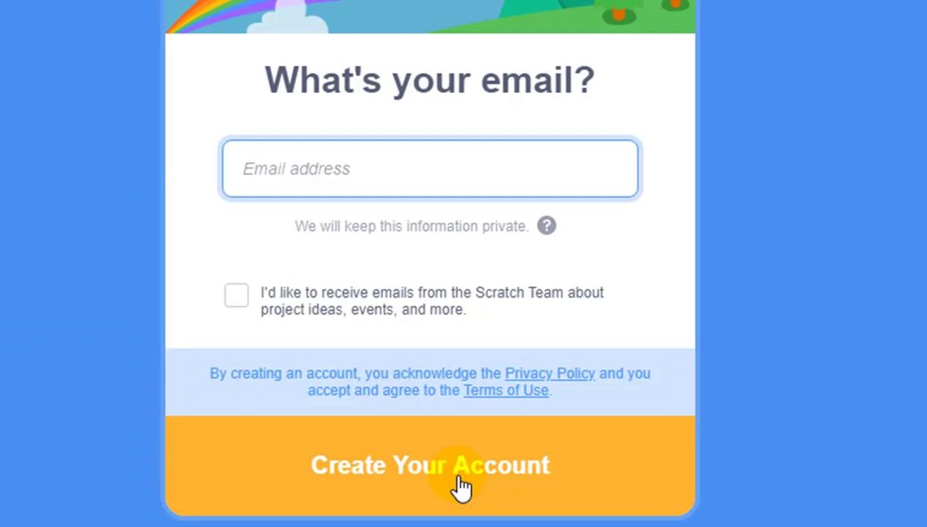
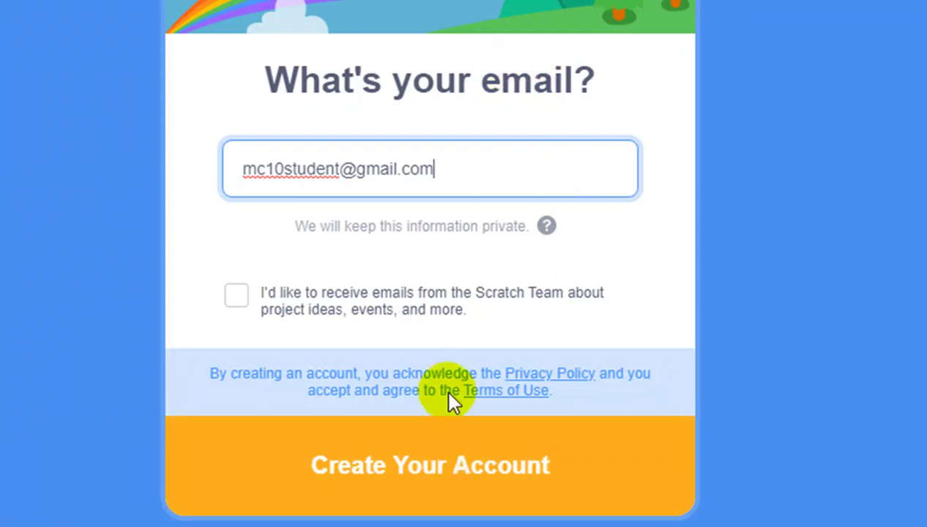
Create the account and continue past the welcome screen to the signed-in home page.
left_click(496, 469)
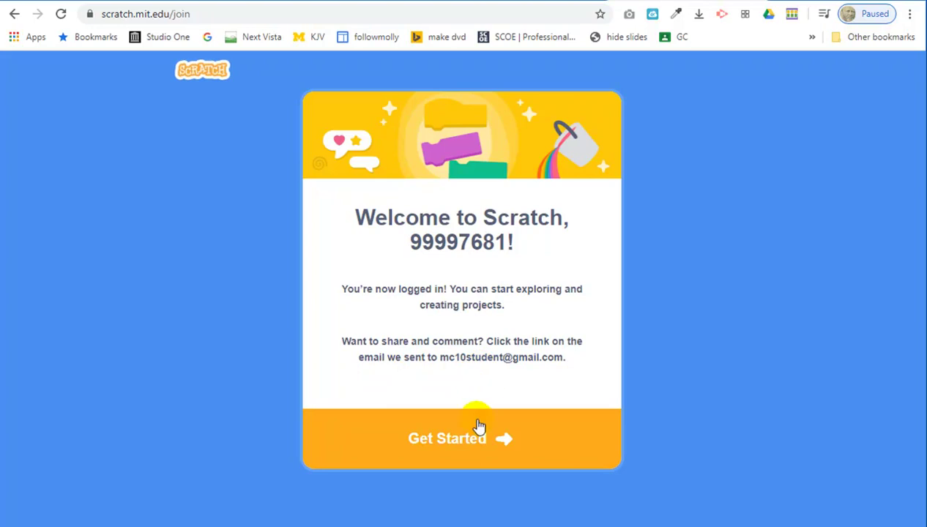
left_click(481, 444)
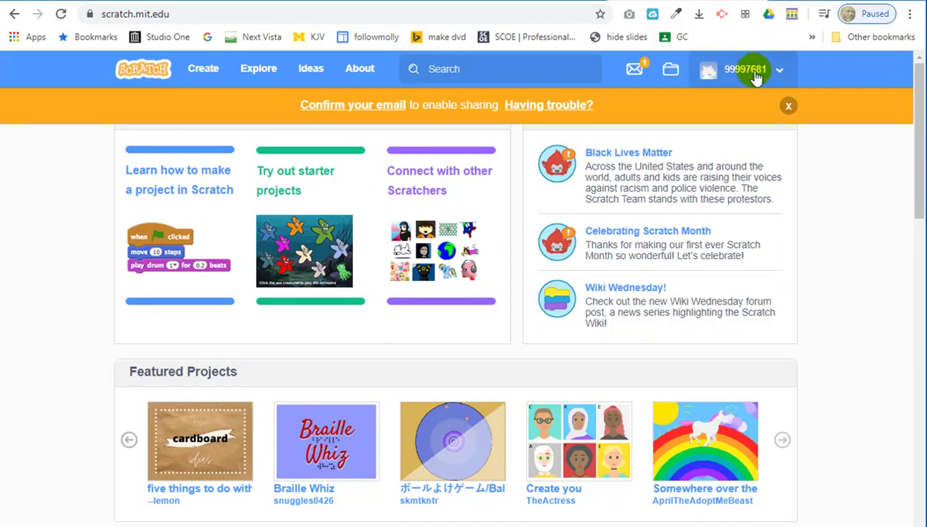
Check the account's messages, then open its empty My Stuff page.
left_click(634, 71)
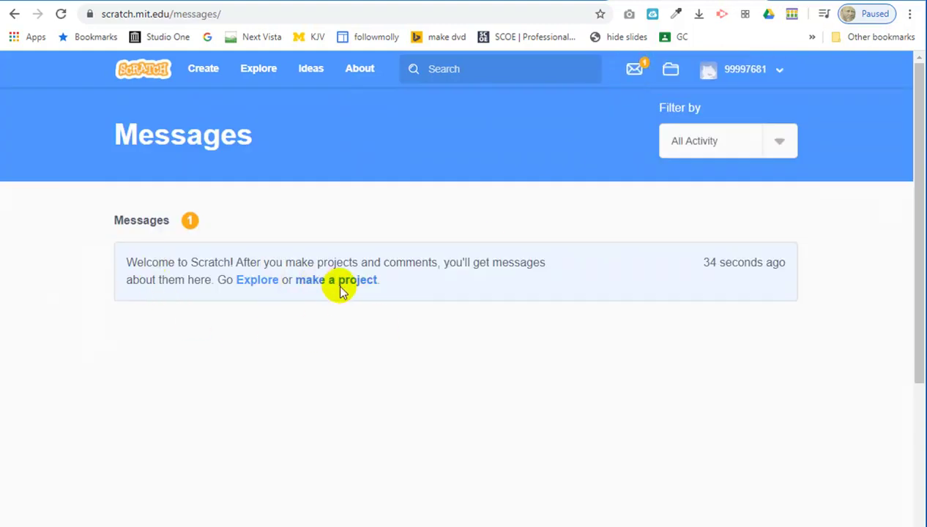
left_click(671, 72)
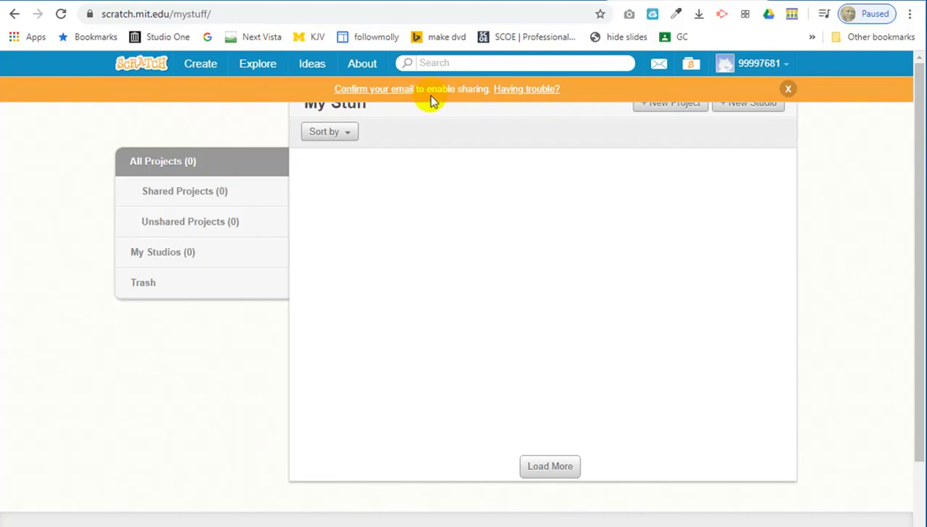
Dismiss the email confirmation banner and sign out from the account menu.
left_click(789, 91)
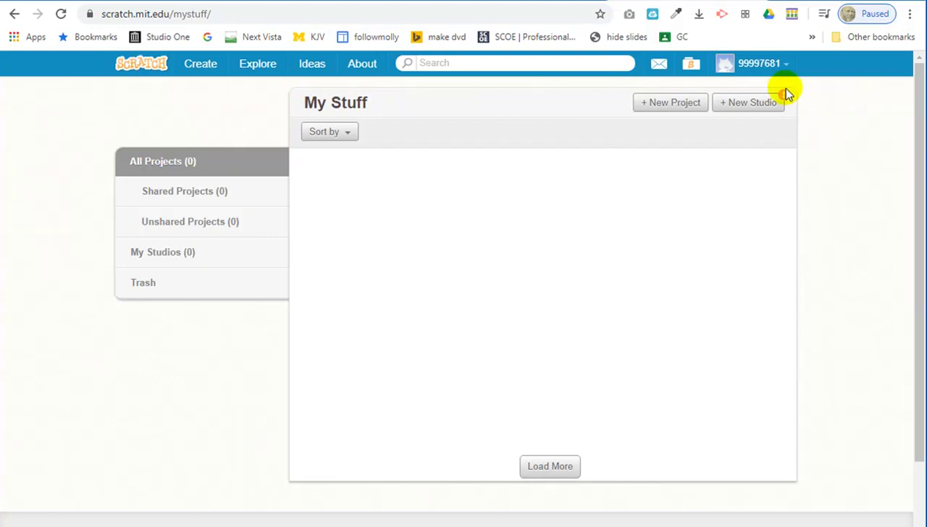
left_click(789, 65)
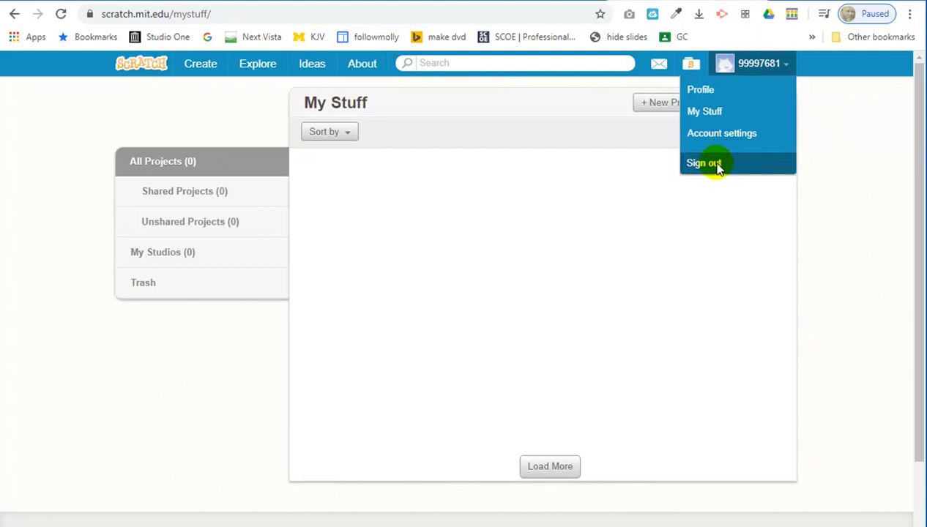
left_click(718, 165)
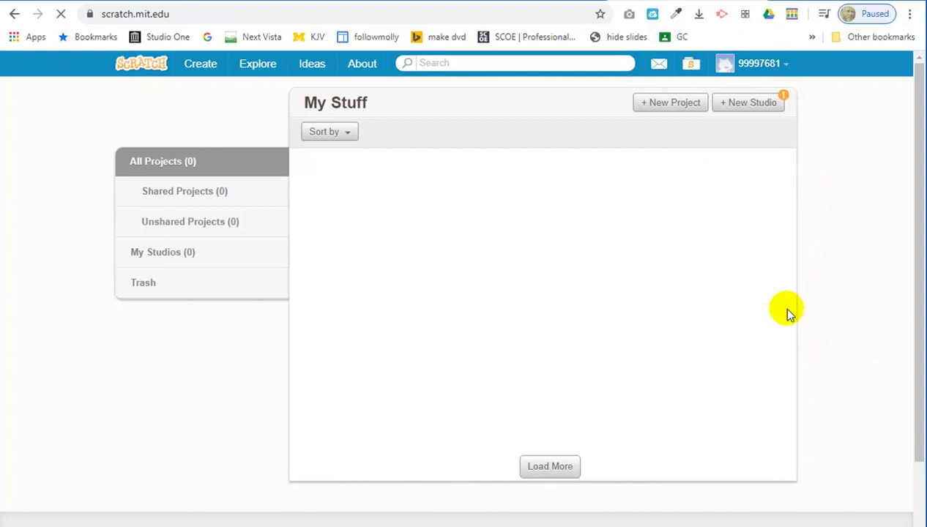